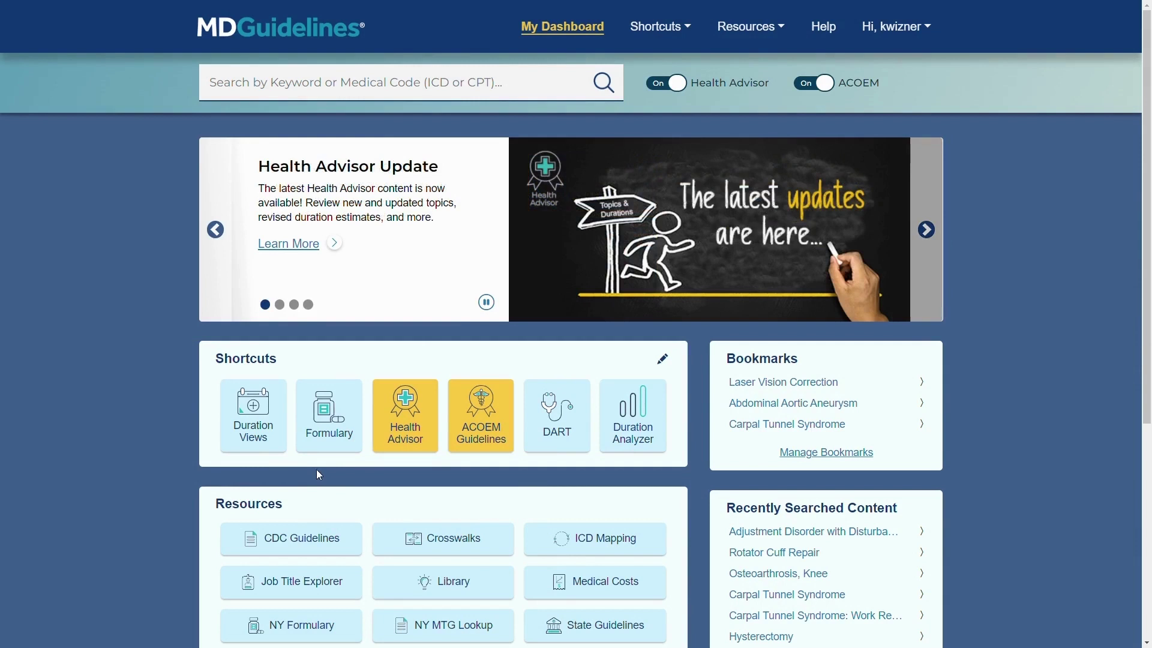
- Open the Formulary and search category Hand, Wrist, and Forearm for condition Carpal Tunnel Syndrome
click(331, 444)
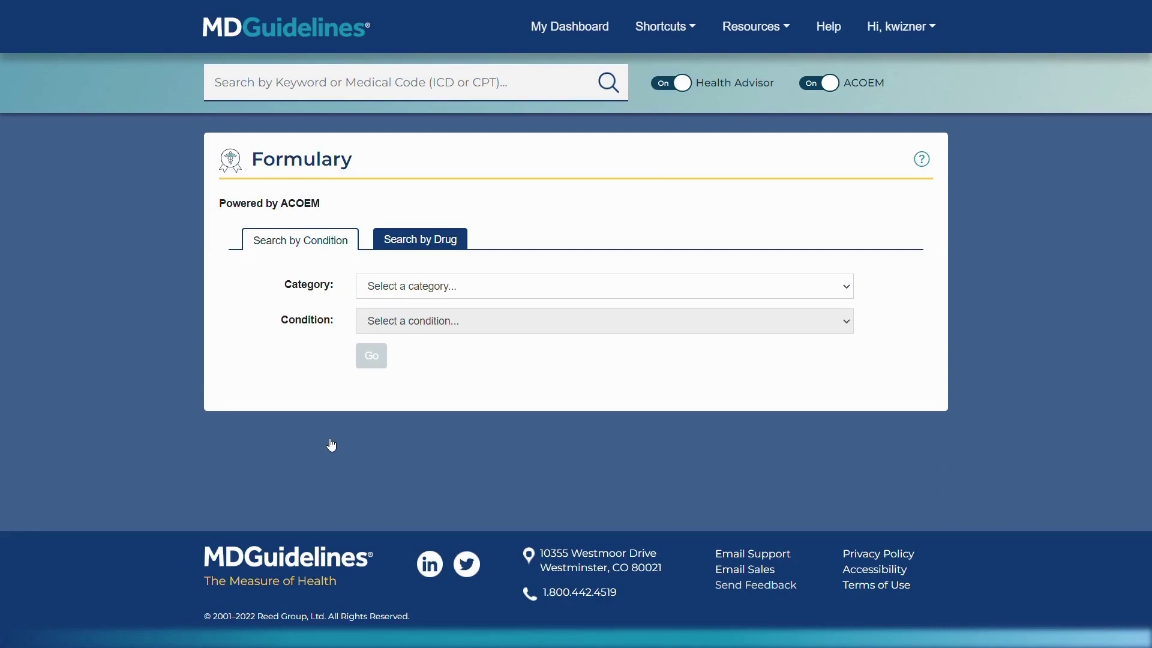
click(459, 290)
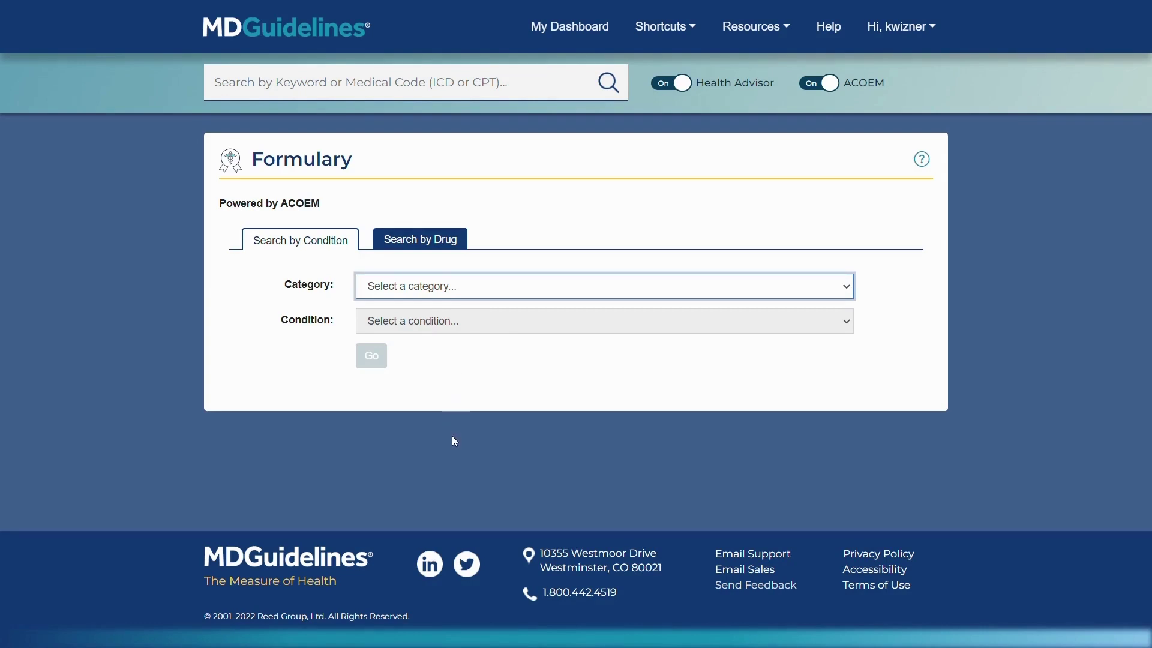
key(h)
text(Hand, Wrist, and Forearm)
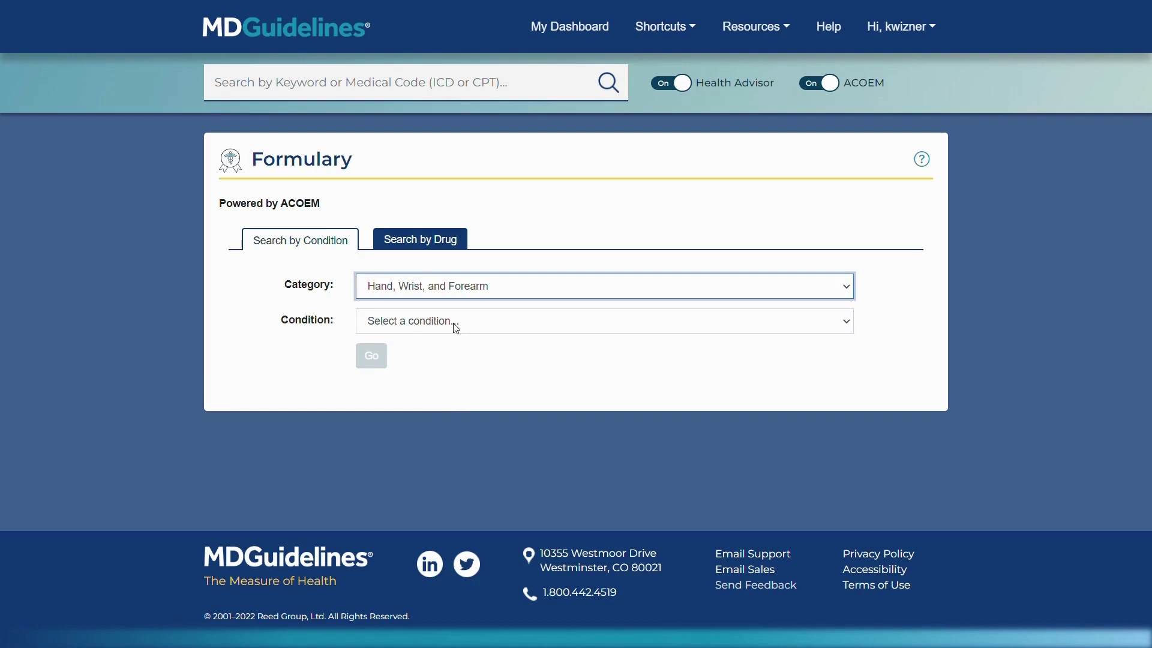
click(454, 326)
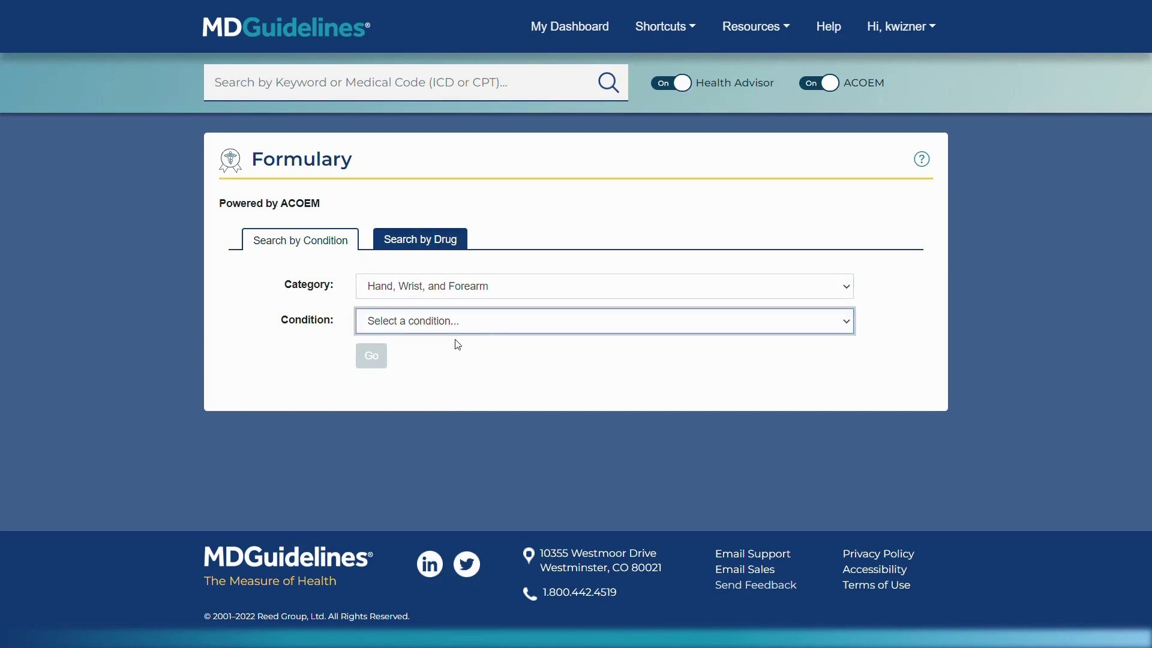
click(457, 357)
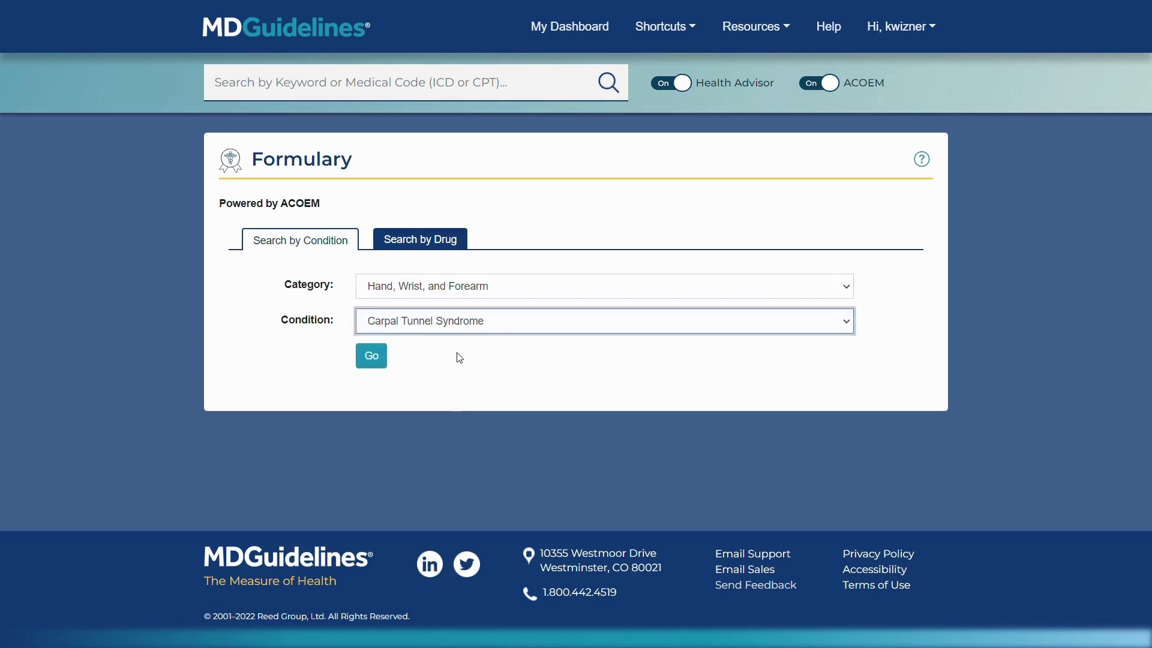
click(371, 356)
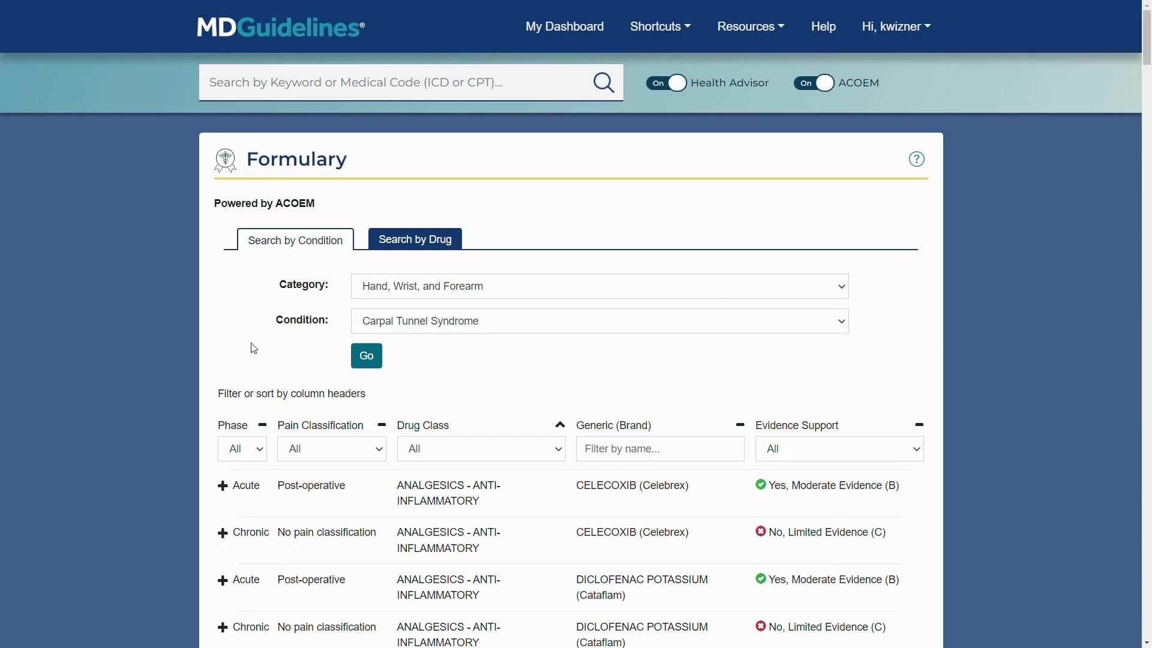
scroll(201, 345, down, 2)
scroll(202, 345, down, 2)
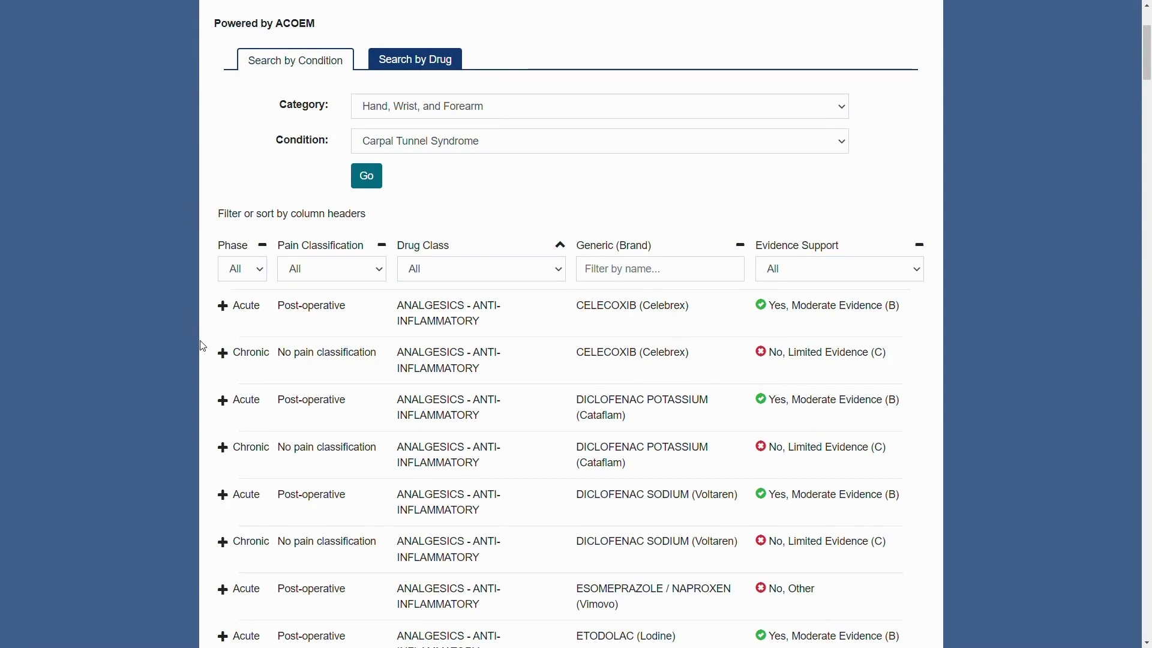
- Filter the drug results to Phase Acute, No pain classification, and drug class CORTICOSTEROIDS
click(243, 268)
click(248, 311)
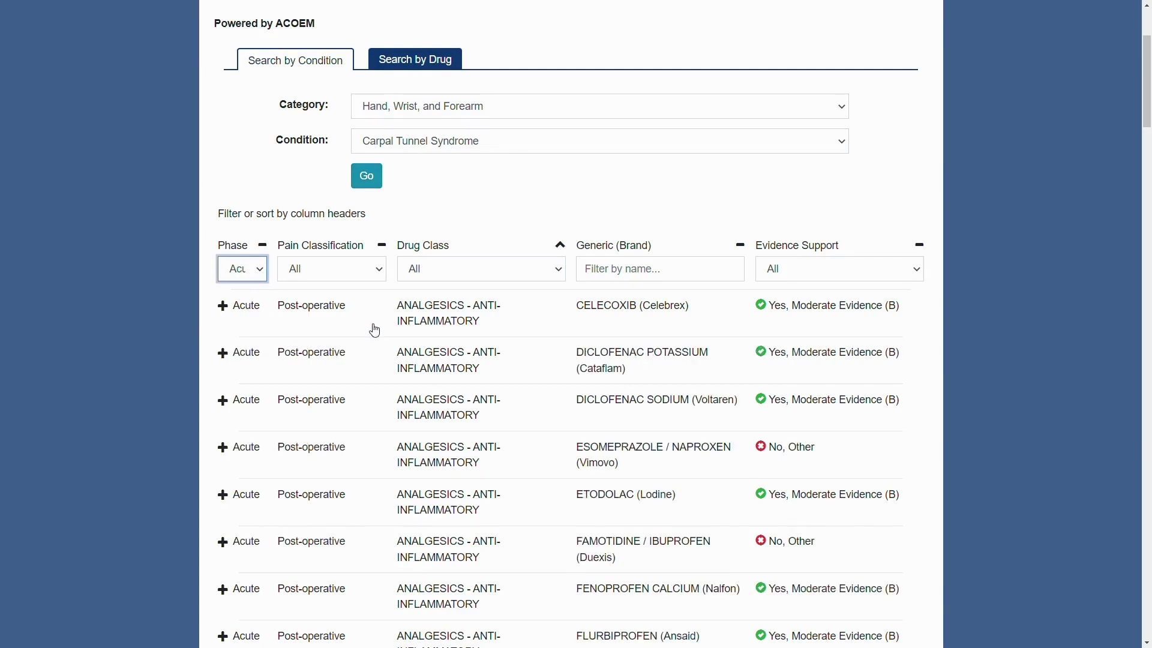
click(357, 270)
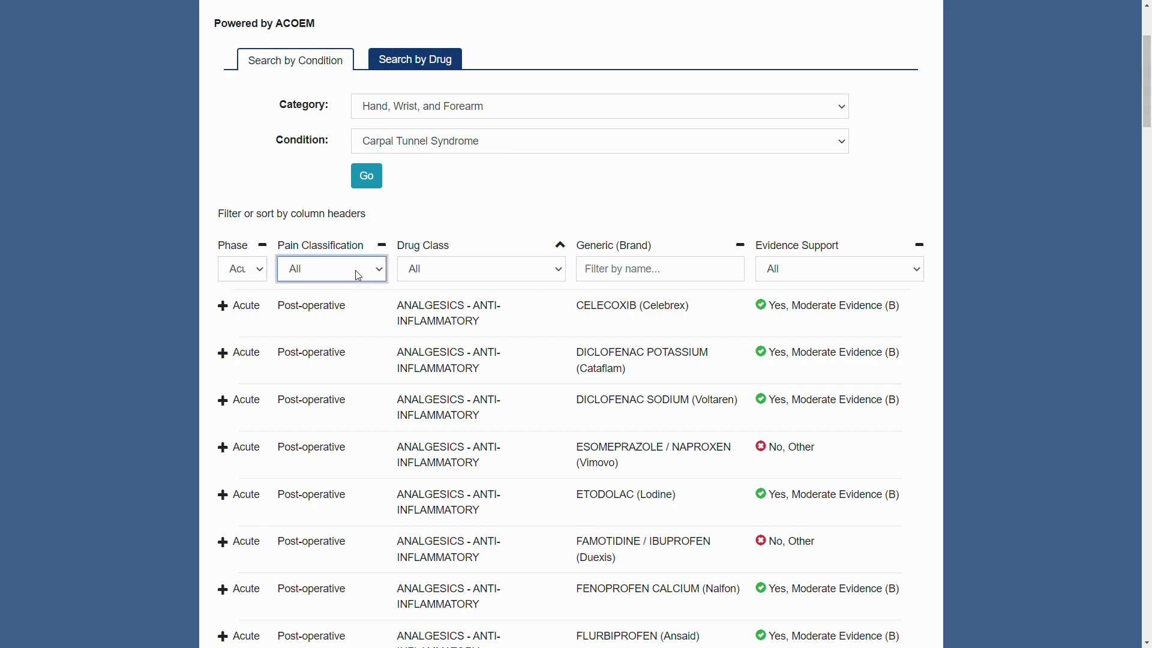
click(356, 317)
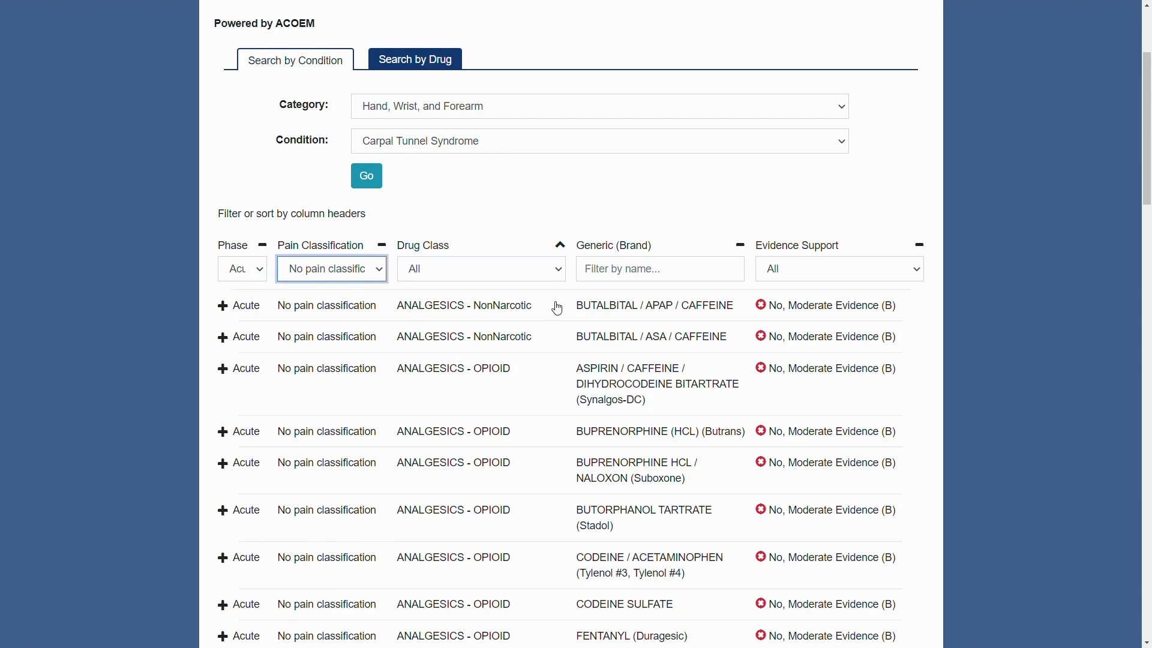
click(537, 274)
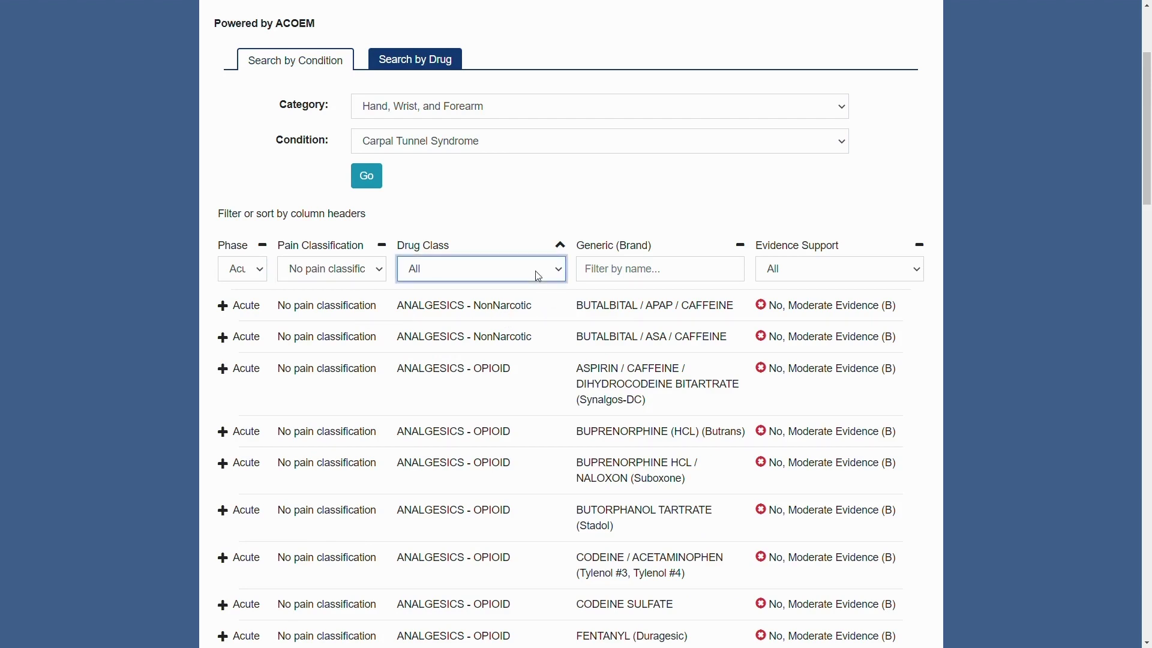
click(521, 387)
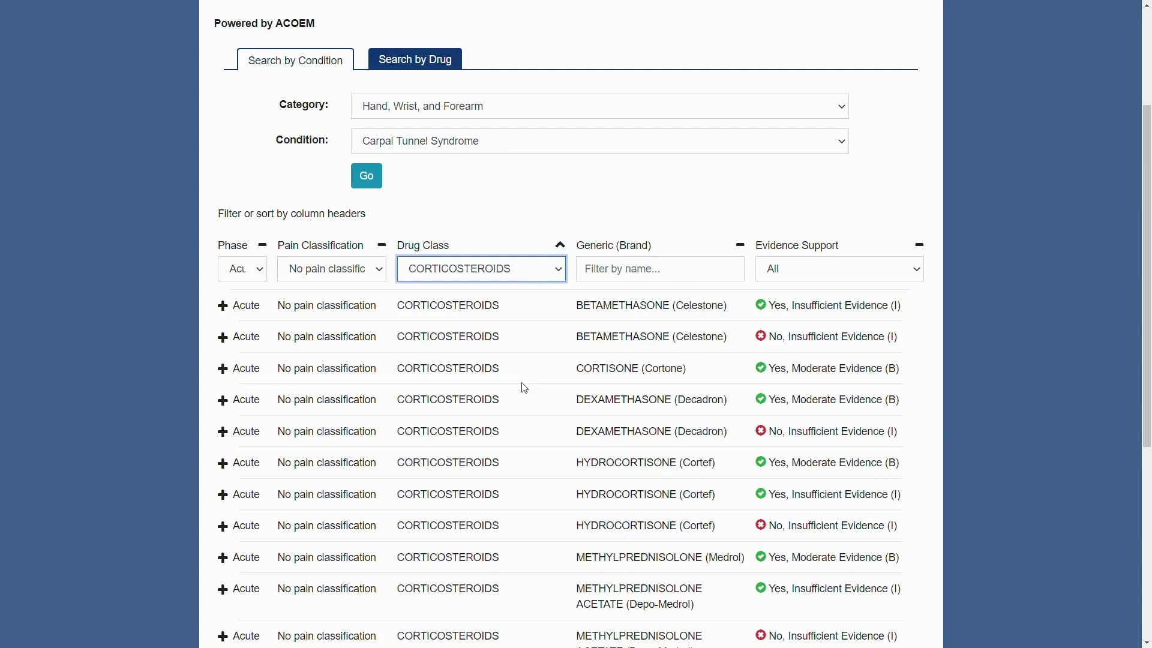
click(642, 271)
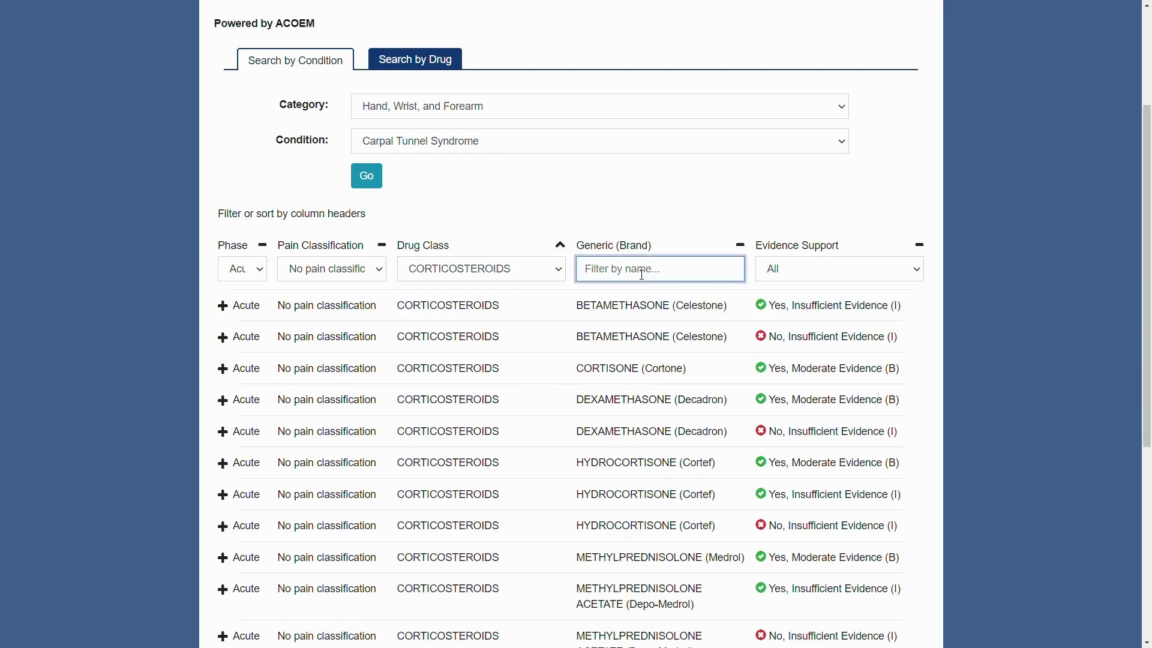
text(co)
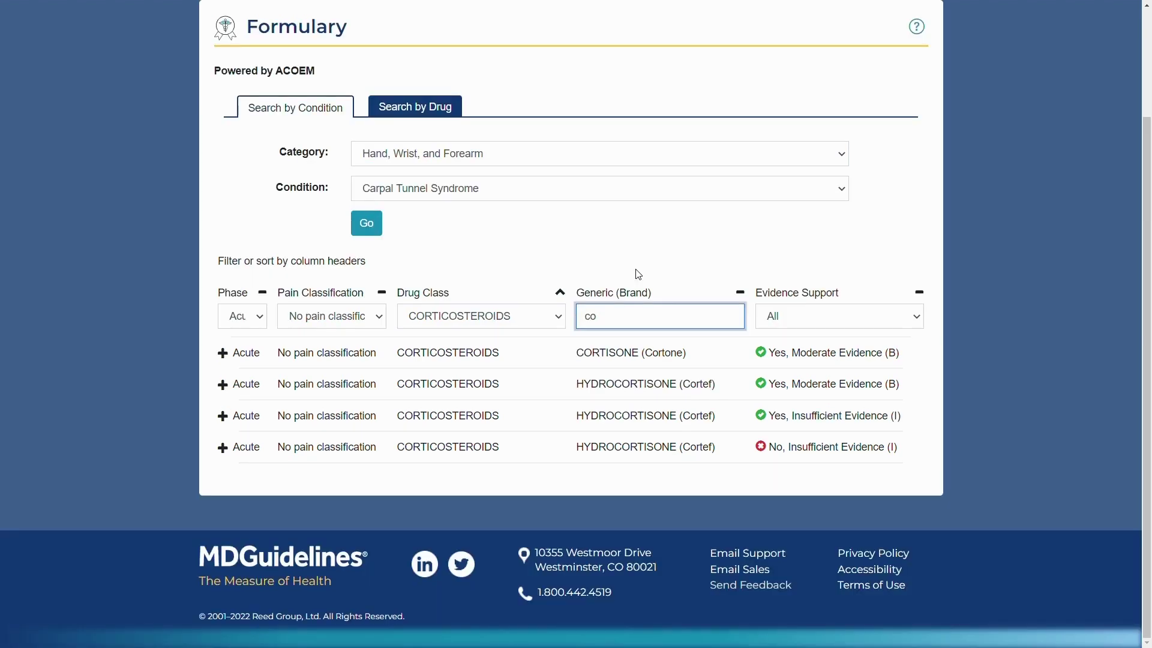
- Expand the detail rows for CORTISONE and HYDROCORTISONE in the 'co' filtered results
click(809, 356)
scroll(809, 355, down, 2)
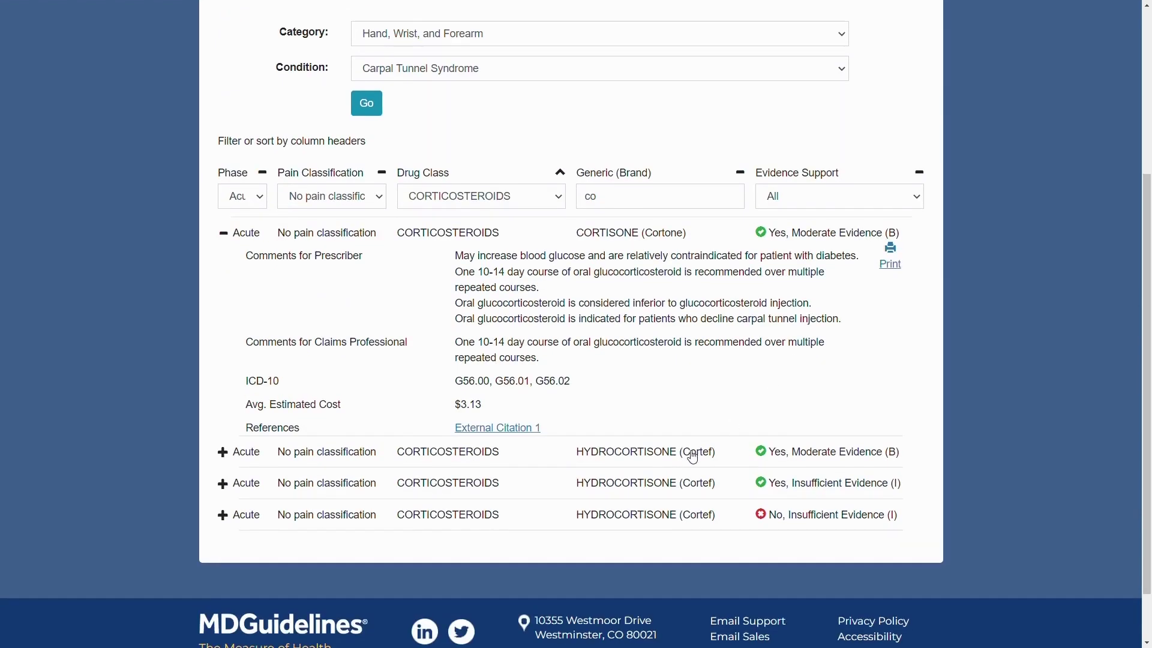
click(811, 454)
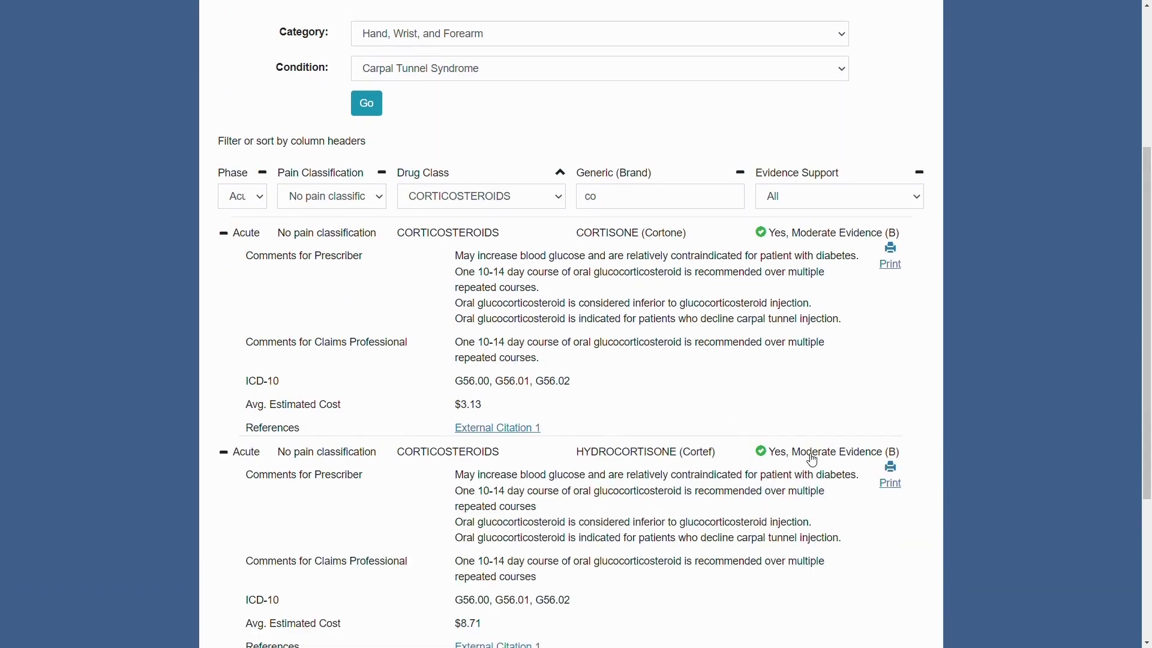
scroll(810, 457, down, 2)
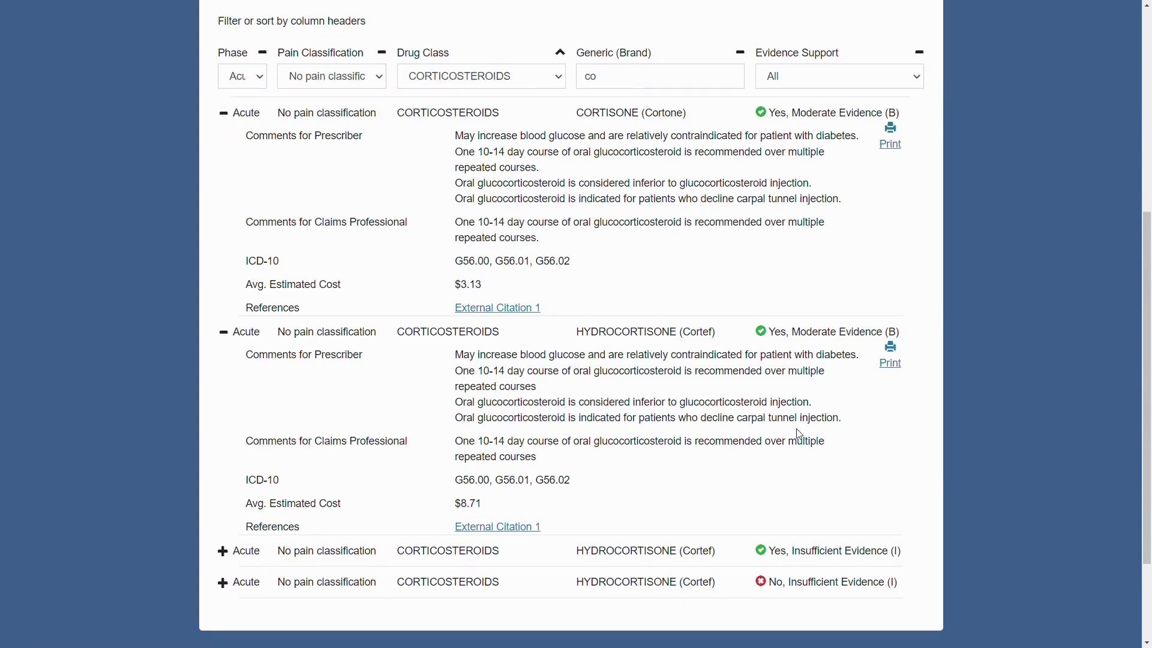
scroll(798, 434, up, 5)
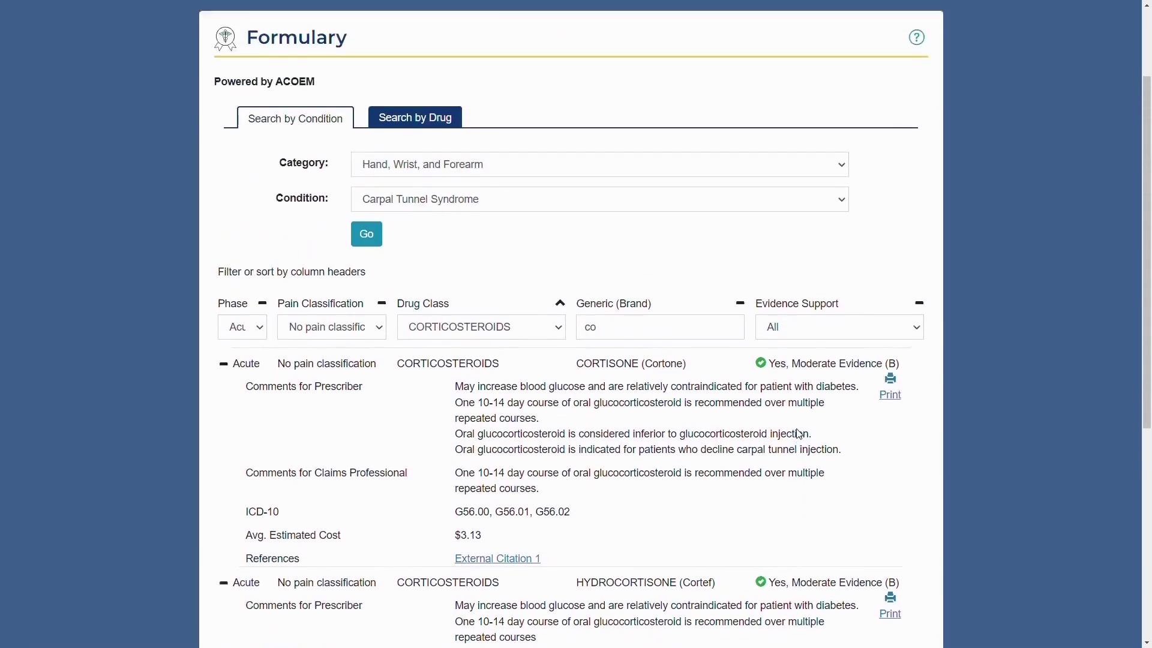
scroll(797, 434, up, 5)
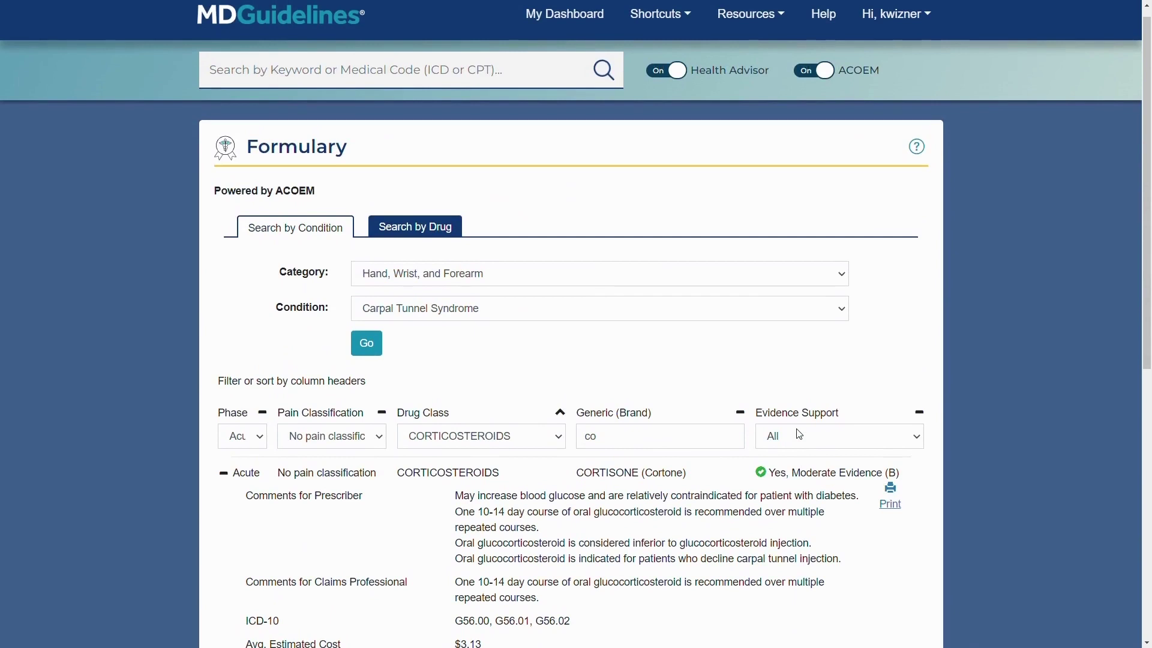
- Search by drug for CORTISONE (Cortone), chosen from the 'cort' suggestions
click(416, 231)
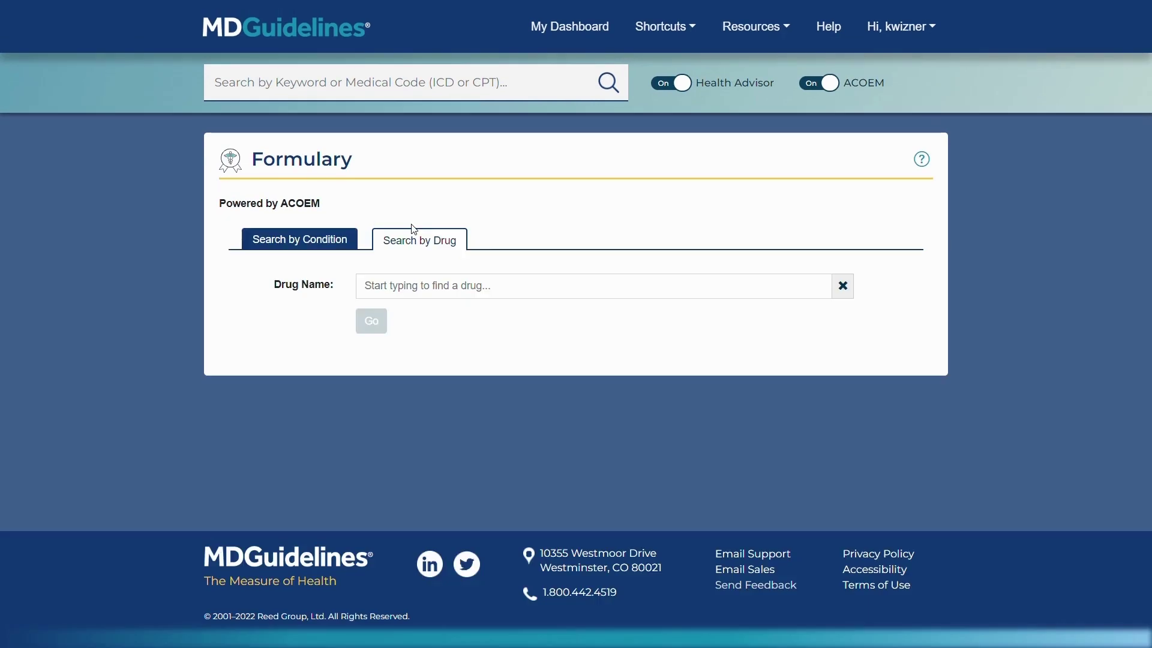
click(415, 286)
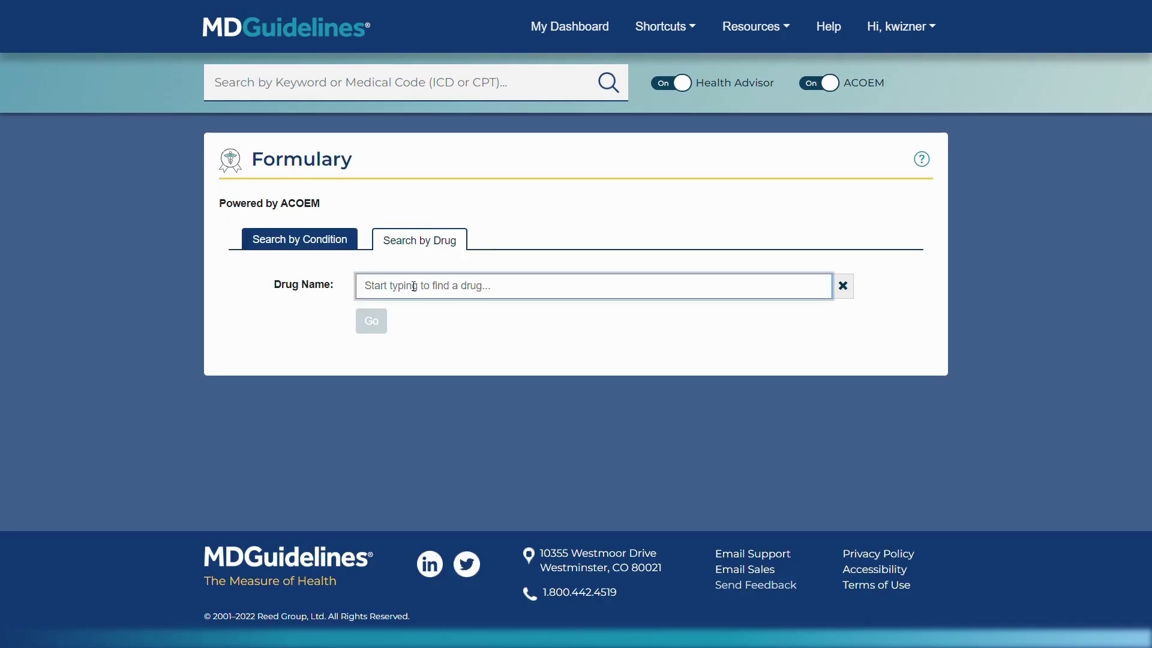
text(cort)
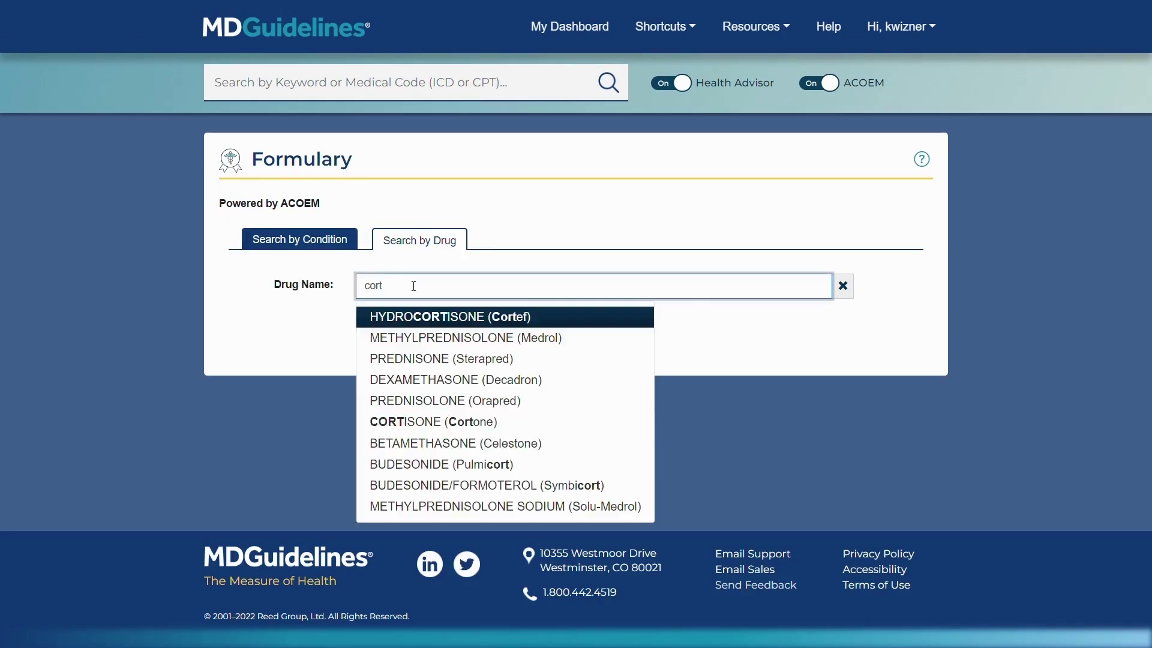
click(421, 423)
click(371, 320)
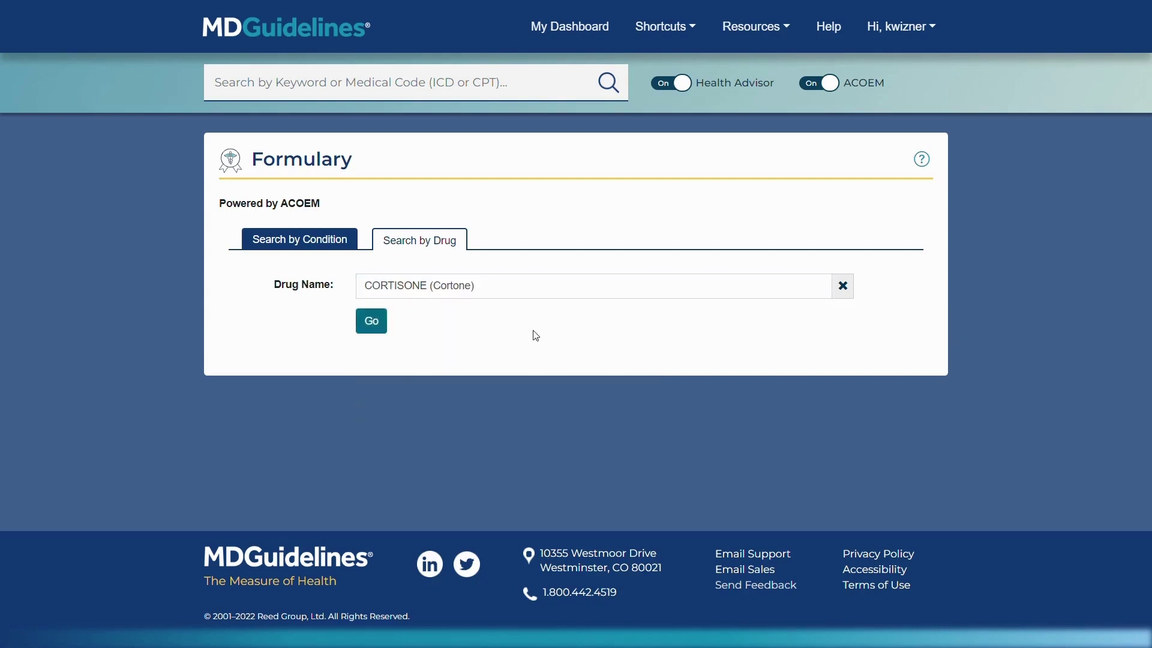
scroll(538, 336, down, 3)
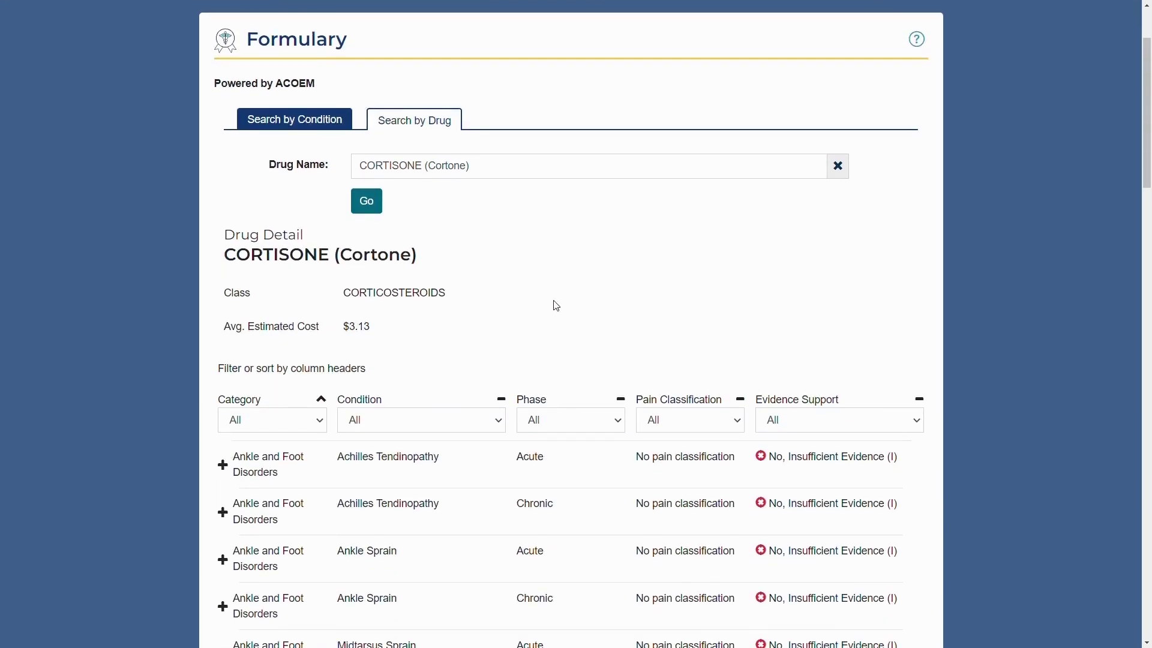